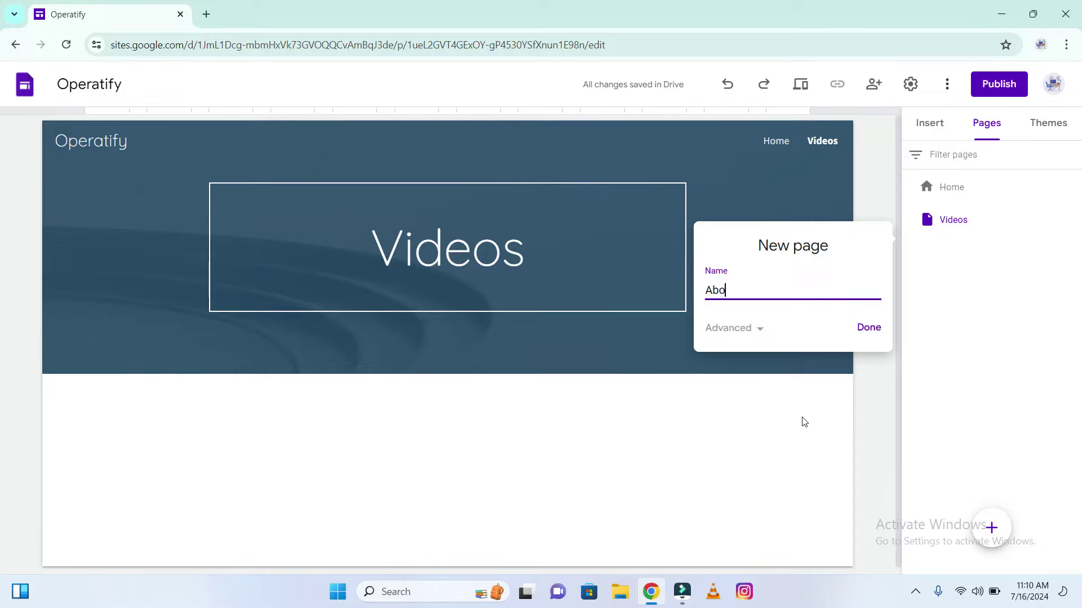
# - Create two new top-level pages named About Us and Contact Us
pyautogui.write('Us')
pyautogui.click(879, 329)
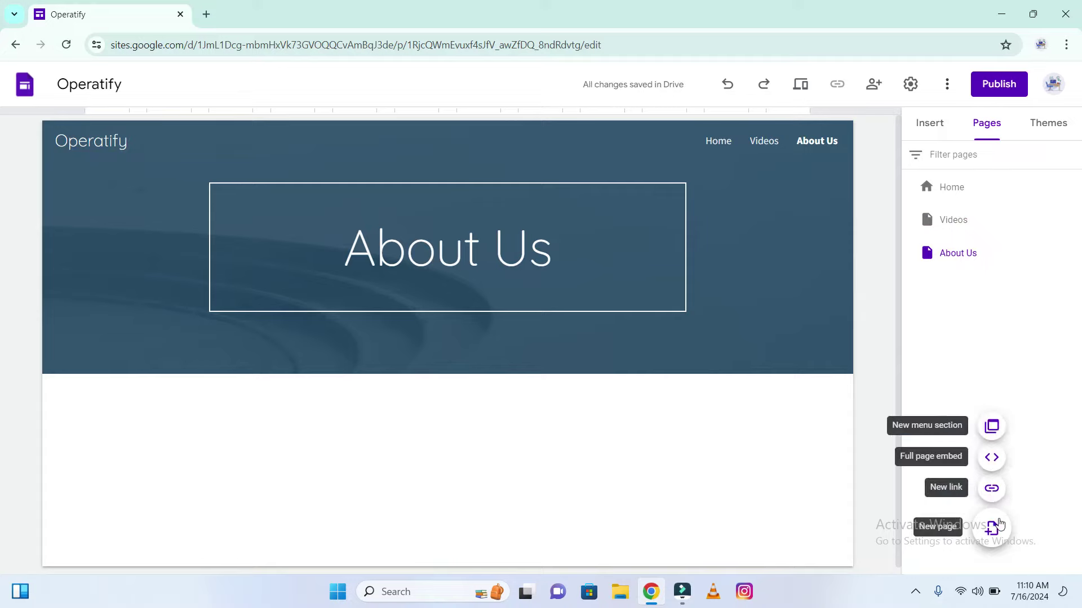
pyautogui.click(999, 525)
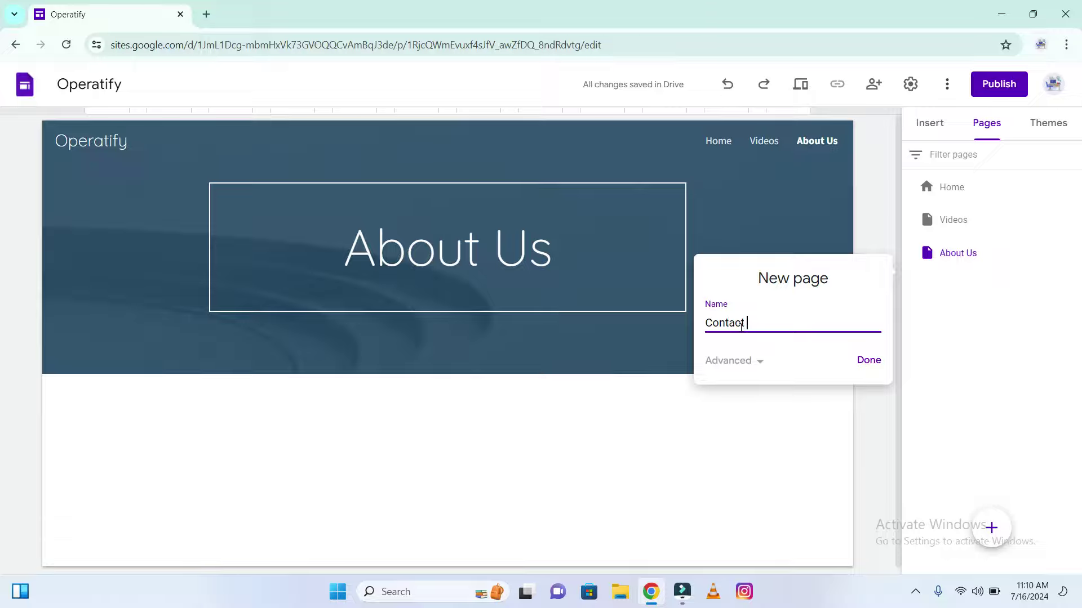
pyautogui.click(861, 364)
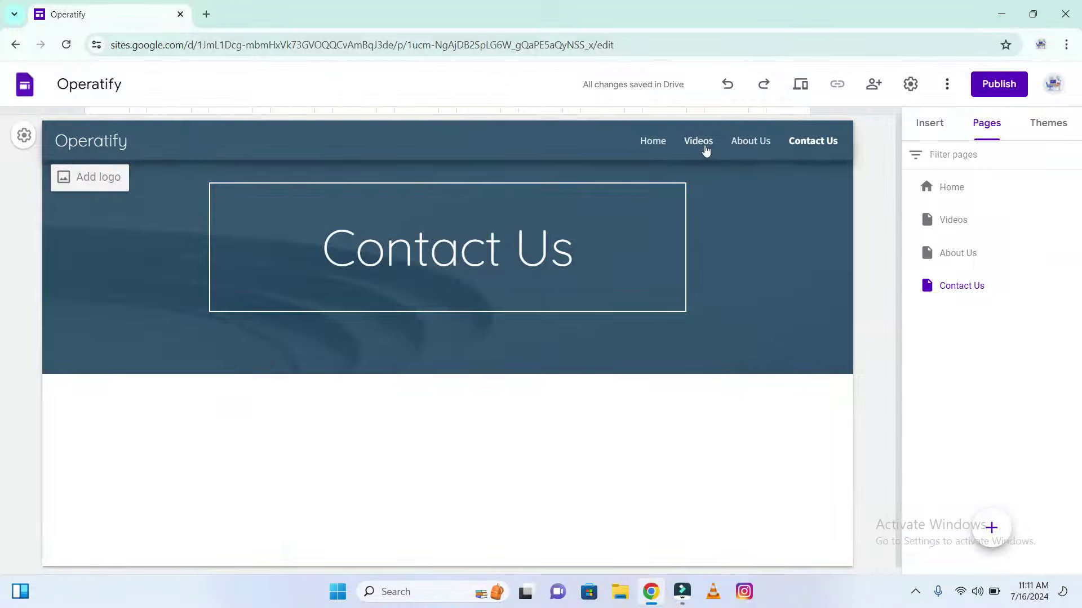
# - Add a subpage named Google Videos under the Videos page
pyautogui.moveTo(1039, 228)
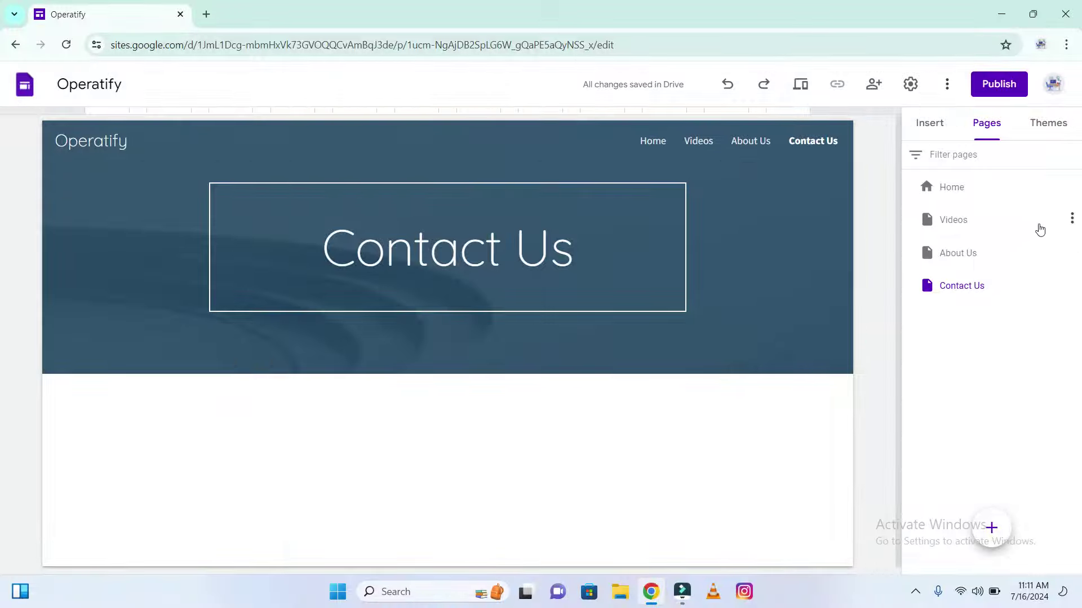
pyautogui.click(1070, 221)
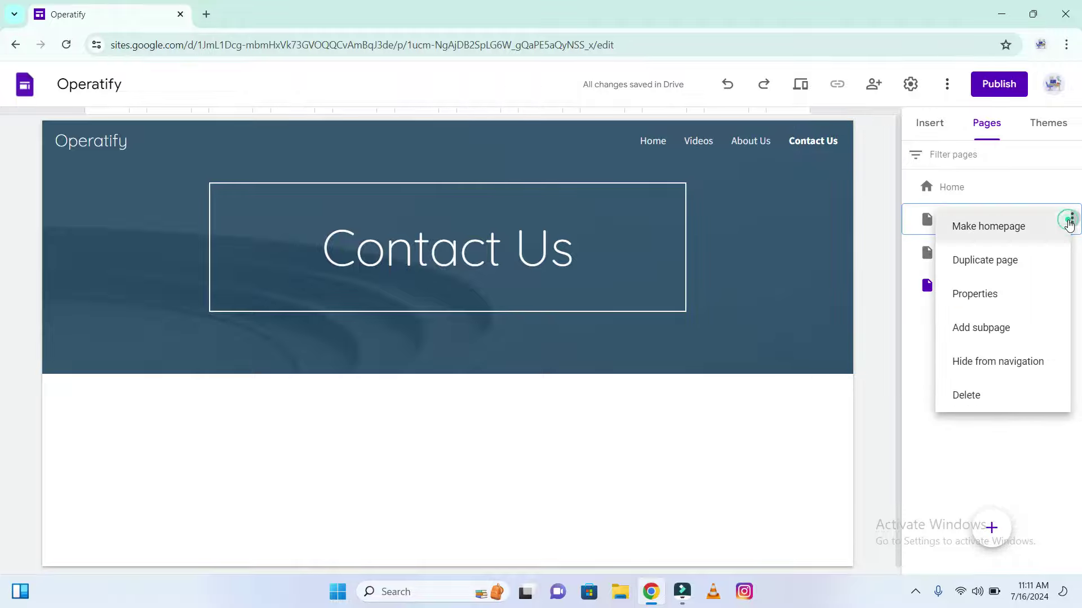
pyautogui.click(1036, 329)
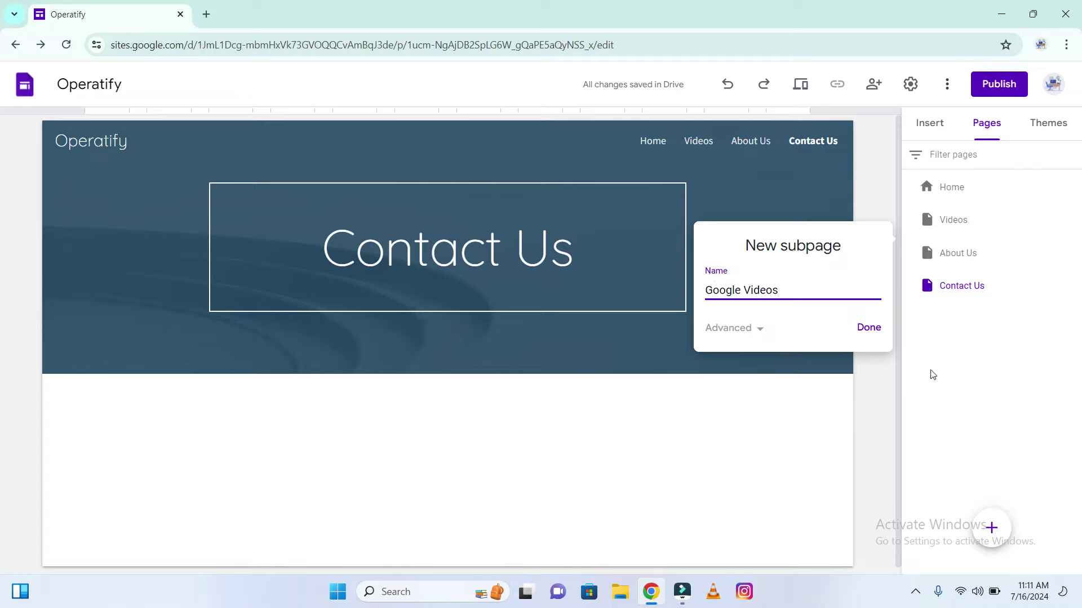
pyautogui.click(869, 329)
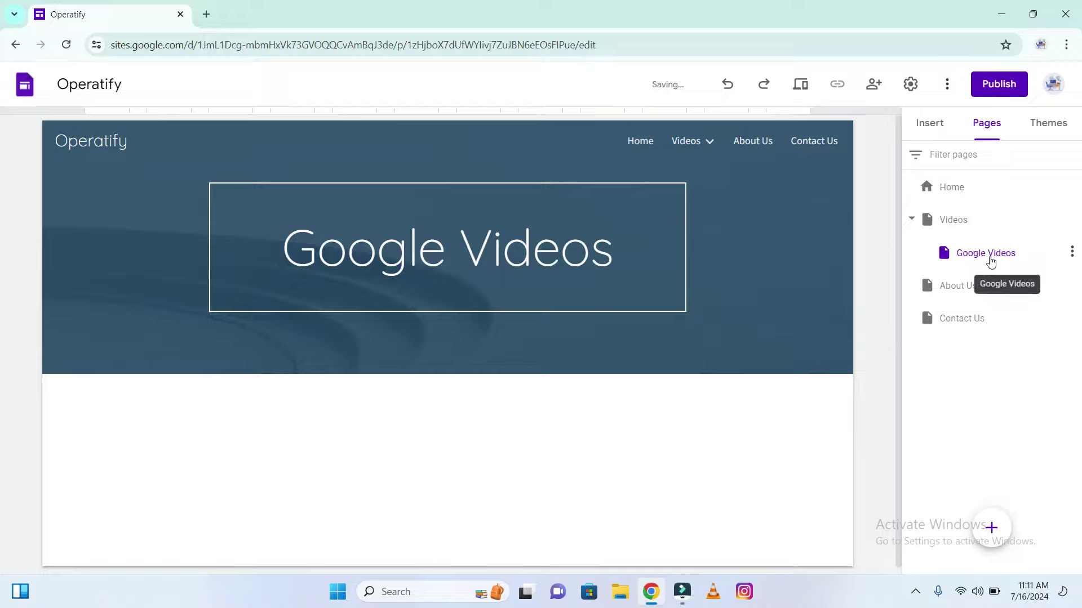
# - Add a second subpage named AI Videos under the Videos page
pyautogui.click(992, 527)
pyautogui.click(1026, 397)
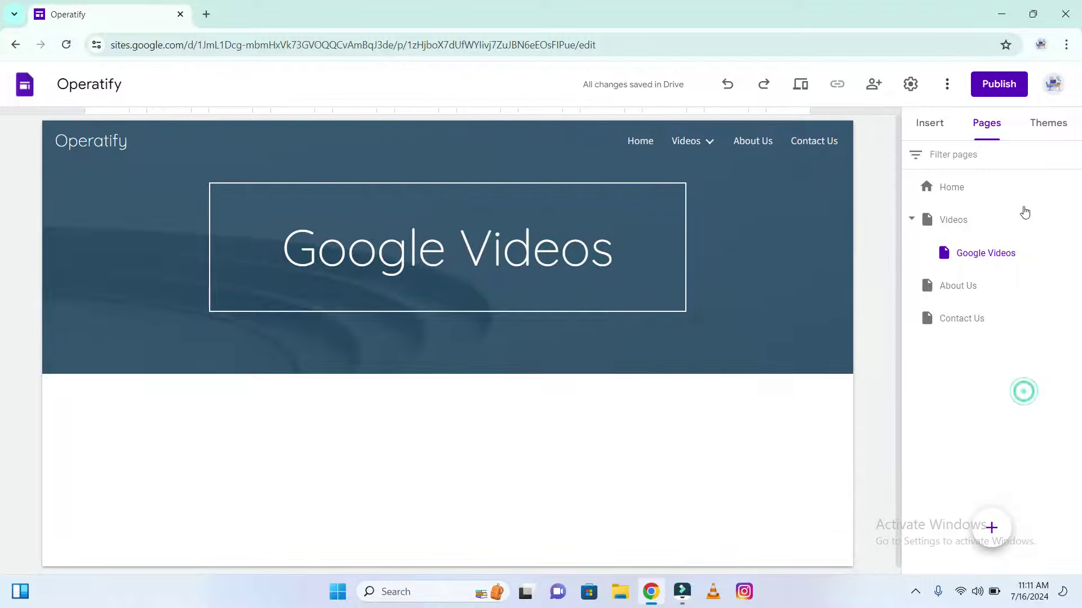
pyautogui.click(1074, 221)
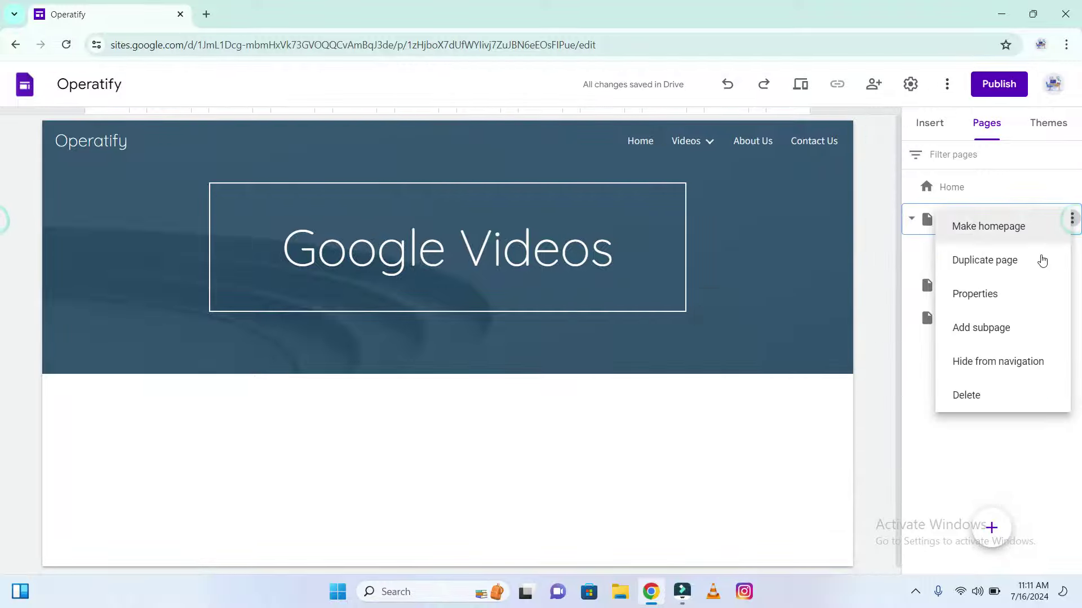
pyautogui.click(1022, 327)
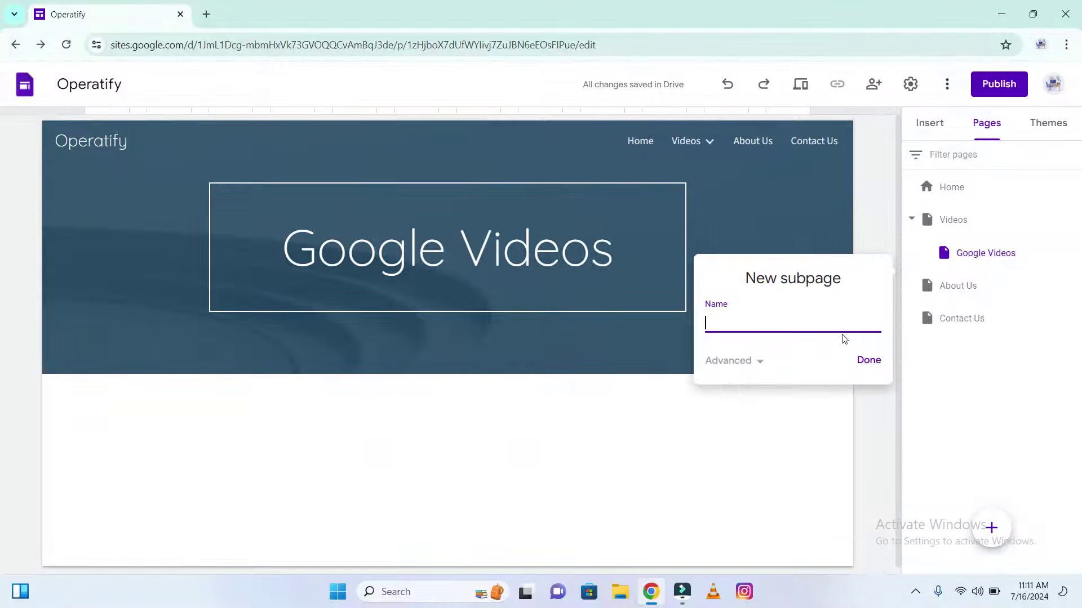
pyautogui.write('Other')
pyautogui.press('BackSpace')
pyautogui.press('BackSpace')
pyautogui.press('BackSpace')
pyautogui.press('BackSpace')
pyautogui.write('AI Vide')
pyautogui.click(868, 360)
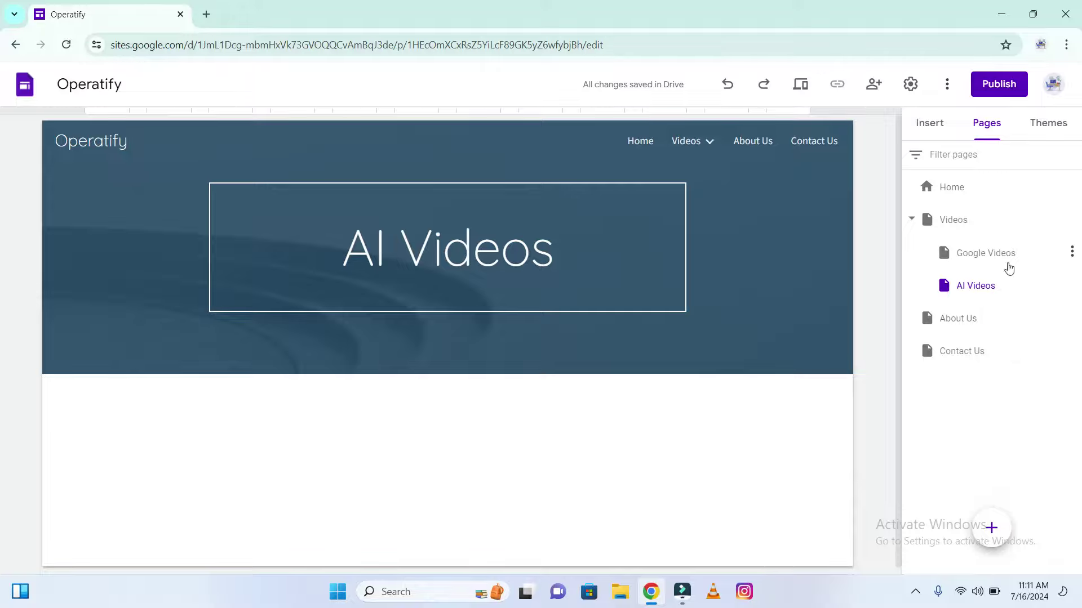
# - Switch to editing the Home page and bring up the elements that can be inserted
pyautogui.moveTo(695, 150)
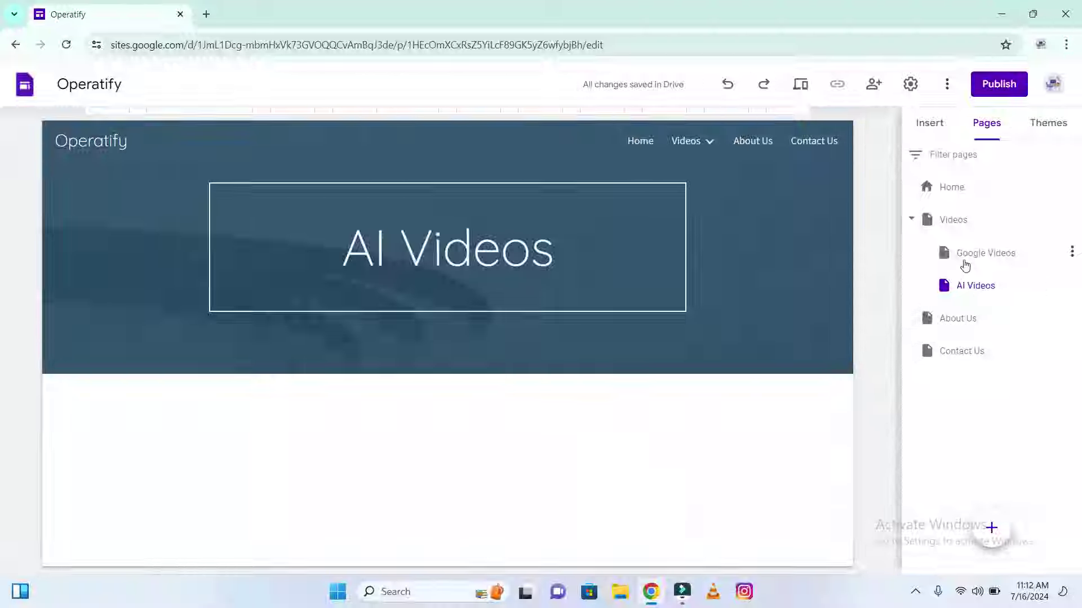
pyautogui.click(935, 137)
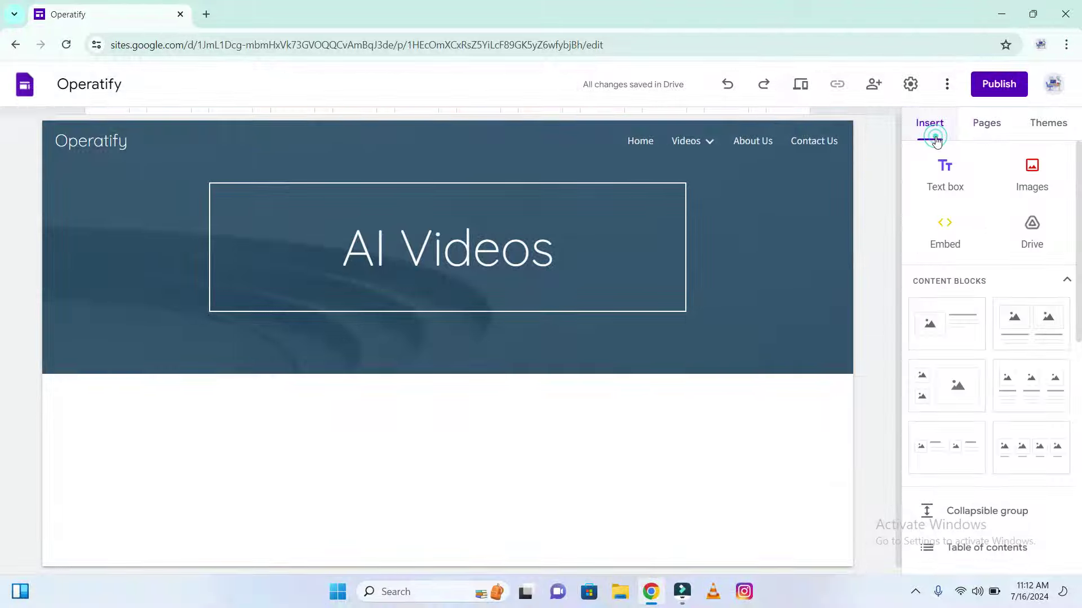
pyautogui.click(983, 127)
pyautogui.click(951, 190)
pyautogui.click(931, 124)
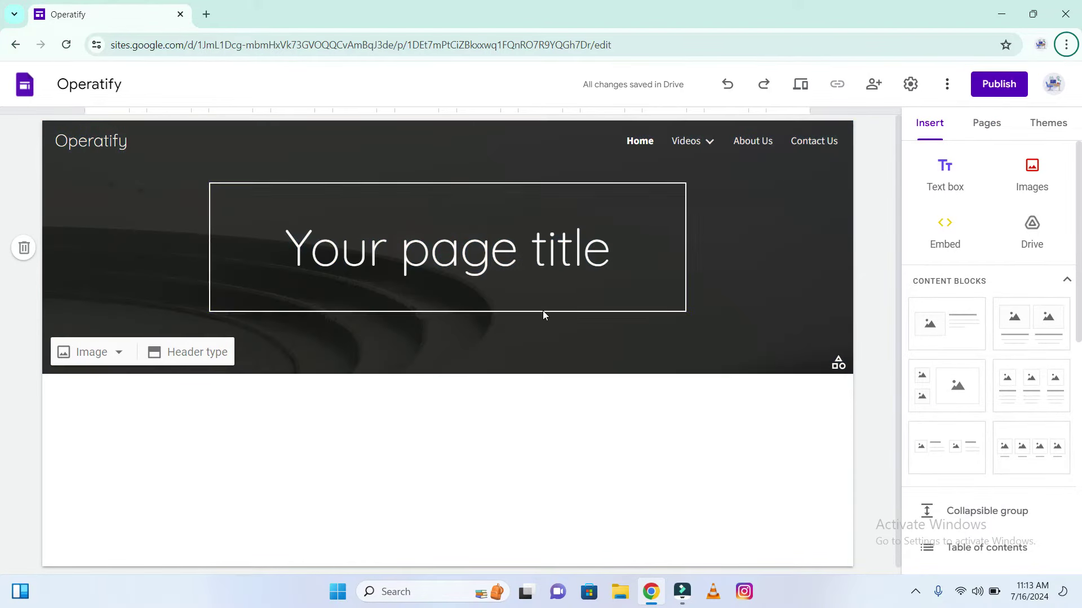
# - Replace the Home page's header title with left-aligned "YouTube Channel" and widen its text box so the title fits on one line
pyautogui.click(612, 260)
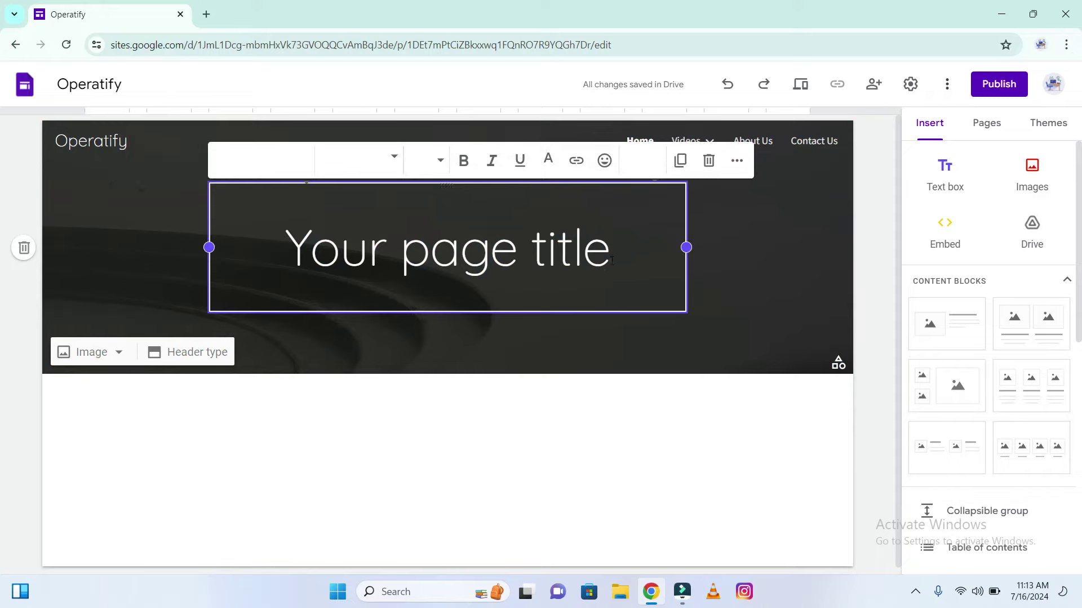
pyautogui.press('BackSpace')
pyautogui.press('BackSpace')
pyautogui.press('BackSpace')
pyautogui.press('BackSpace')
pyautogui.press('BackSpace')
pyautogui.press('BackSpace')
pyautogui.press('BackSpace')
pyautogui.press('BackSpace')
pyautogui.press('BackSpace')
pyautogui.press('BackSpace')
pyautogui.press('BackSpace')
pyautogui.press('BackSpace')
pyautogui.press('BackSpace')
pyautogui.press('BackSpace')
pyautogui.press('BackSpace')
pyautogui.hotkey('ctrl', 'shift', 'l')
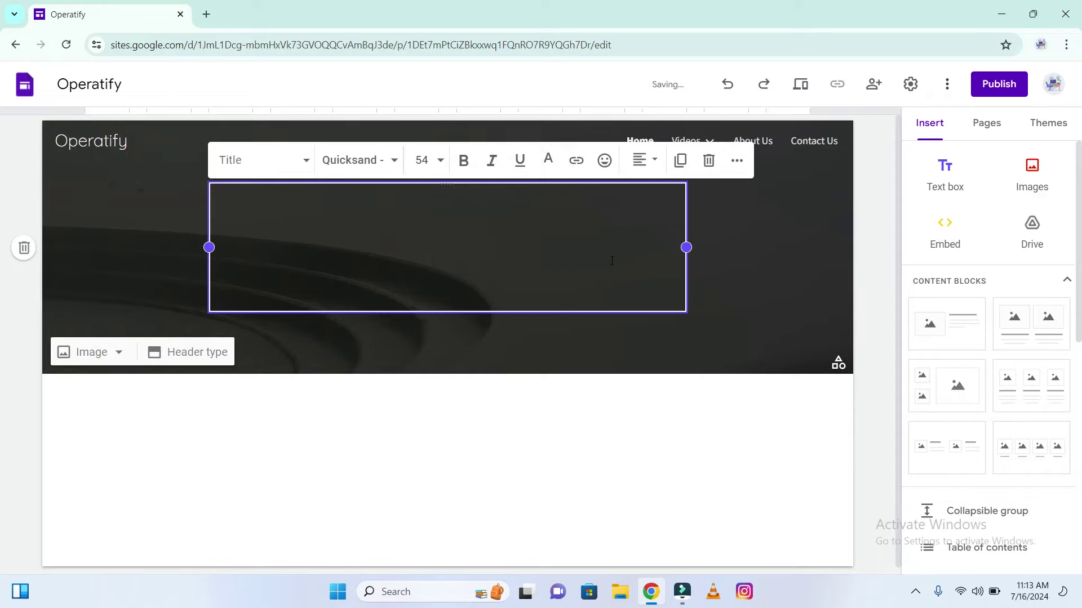
pyautogui.write('YouTube C')
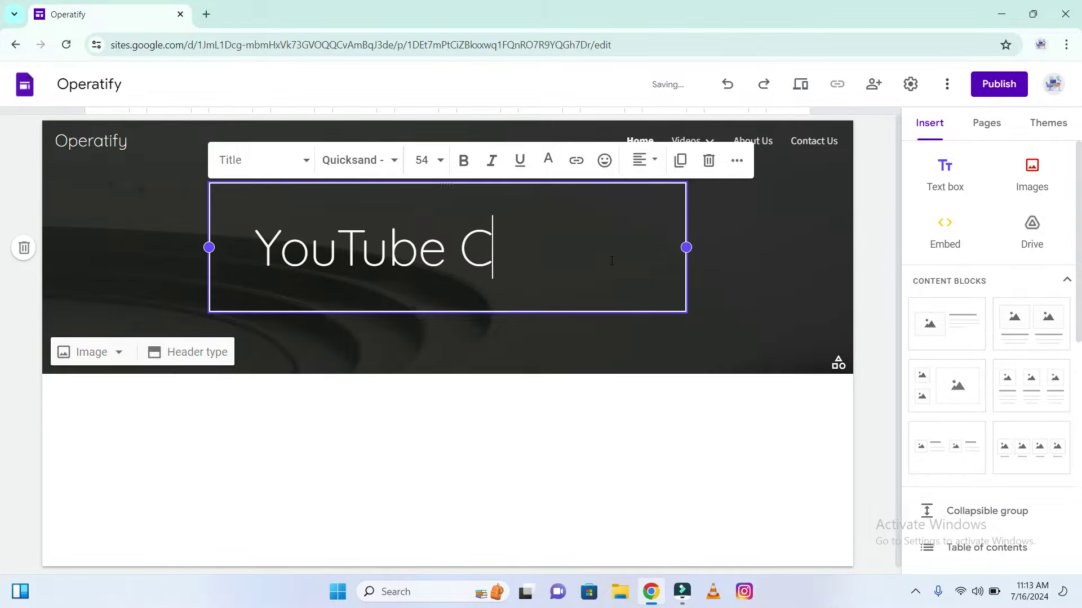
pyautogui.write('hannel')
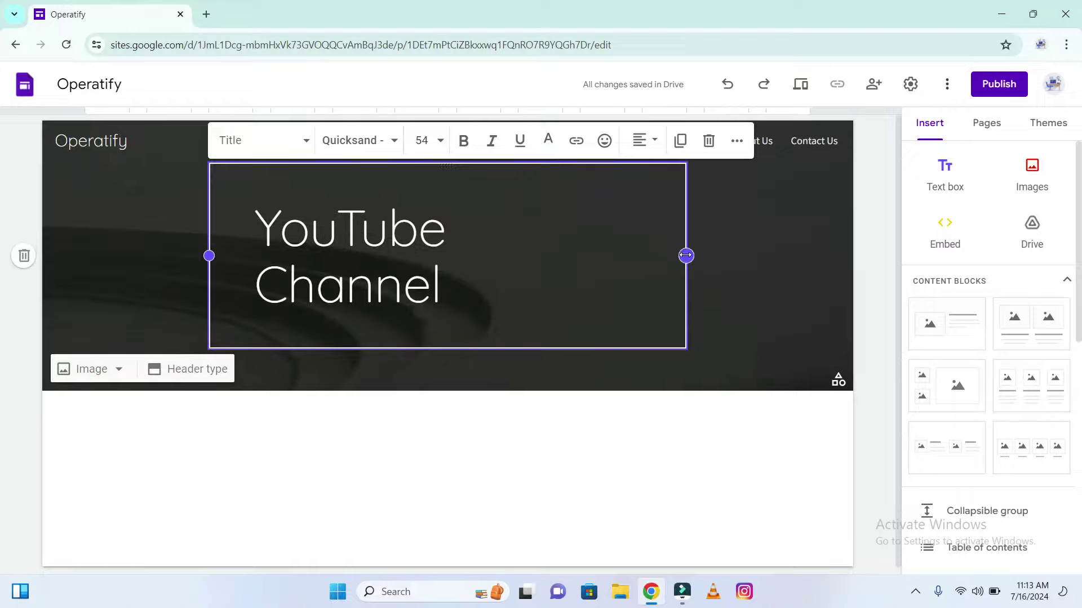
pyautogui.moveTo(686, 256); pyautogui.dragTo(717, 259)
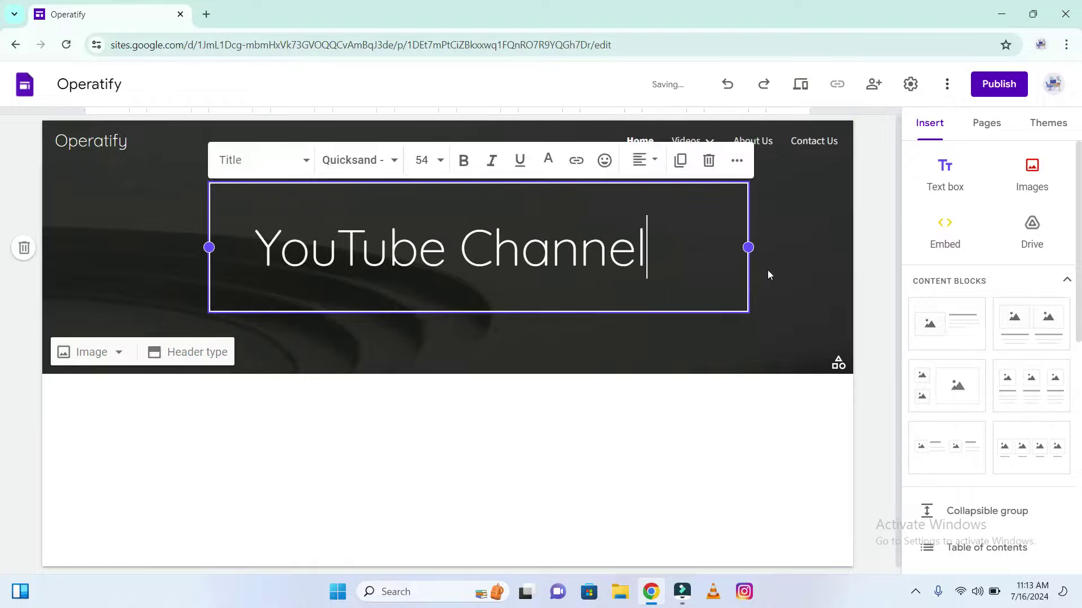
pyautogui.click(111, 361)
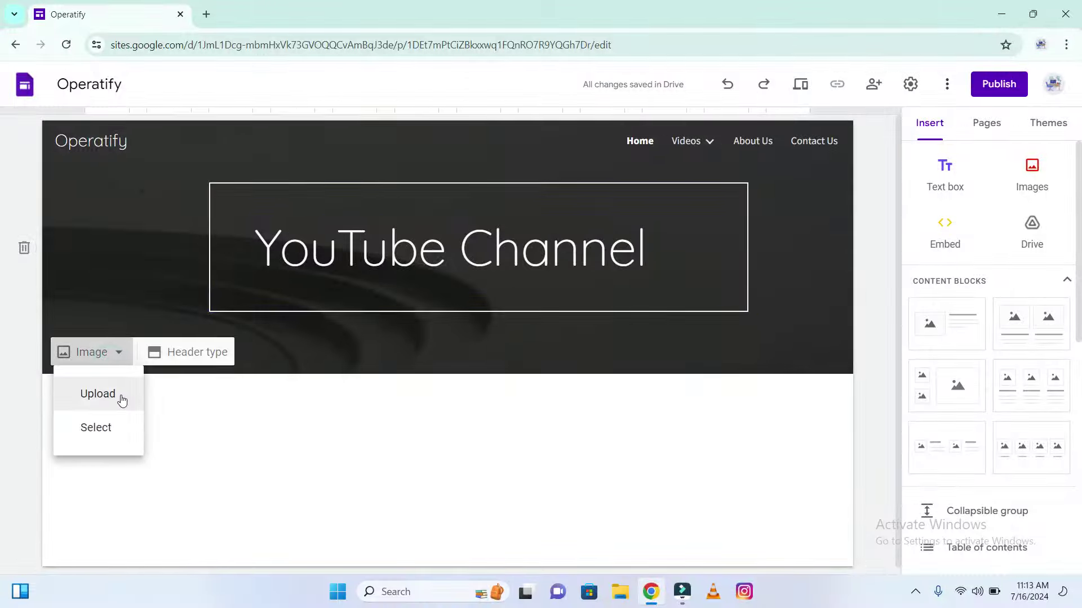
pyautogui.click(117, 443)
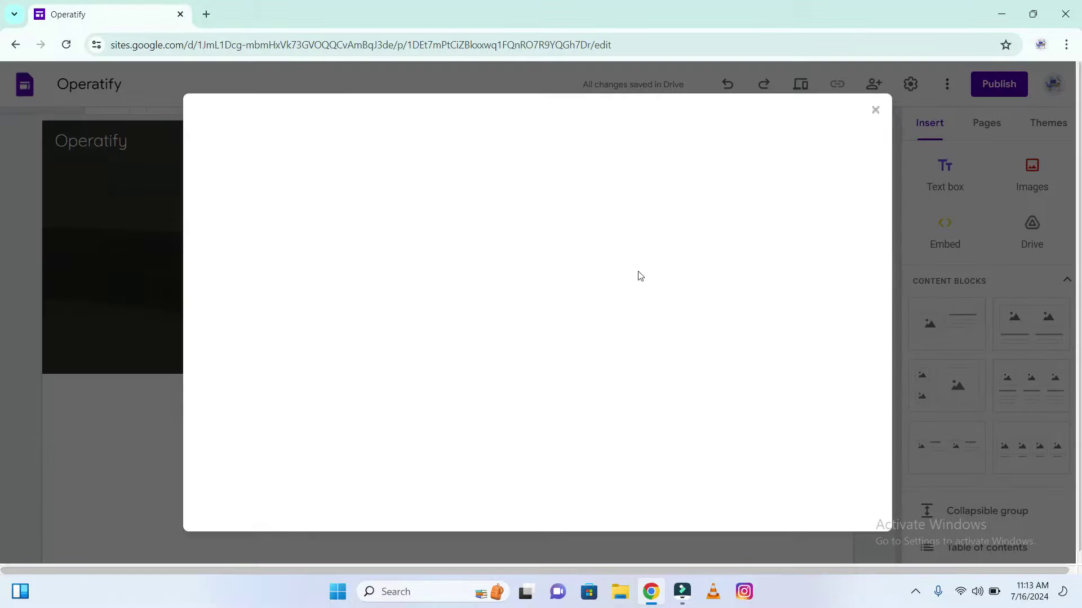
pyautogui.click(866, 121)
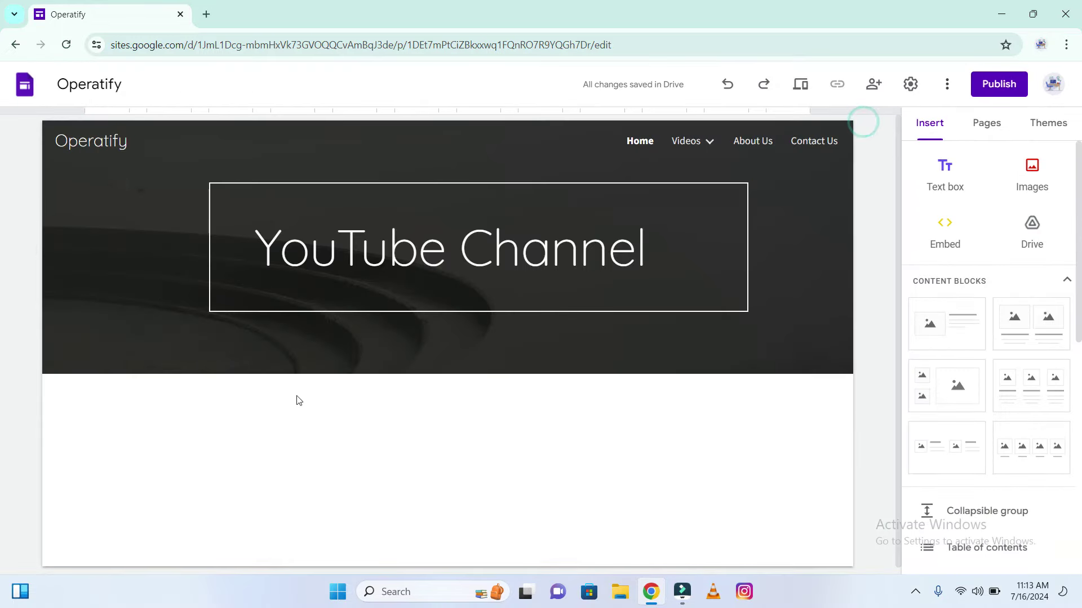
# - Apply the Vision theme to the site
pyautogui.moveTo(104, 365)
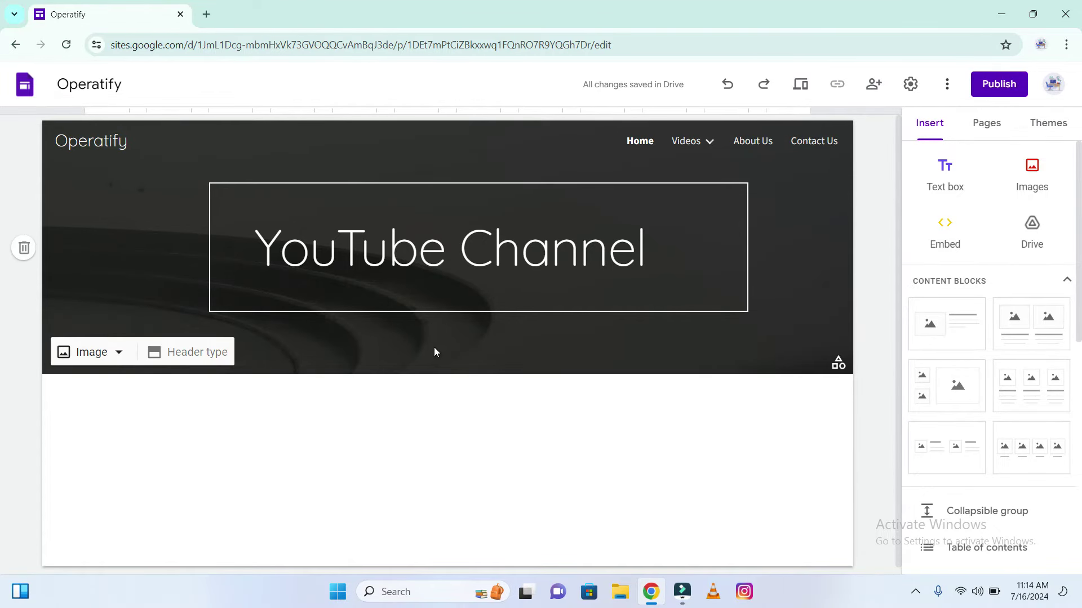
pyautogui.click(837, 364)
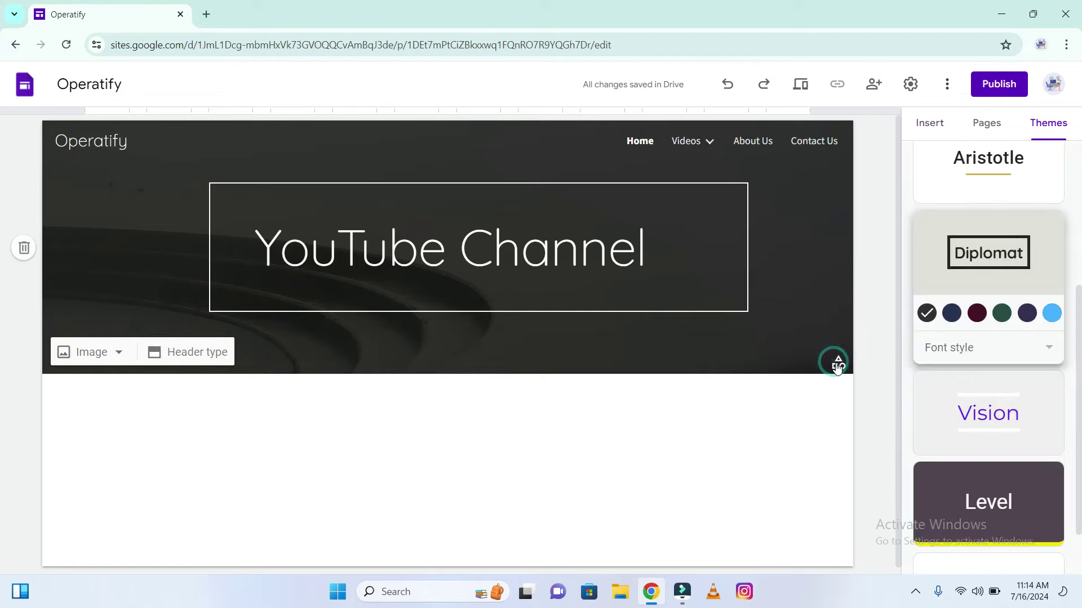
pyautogui.click(1022, 434)
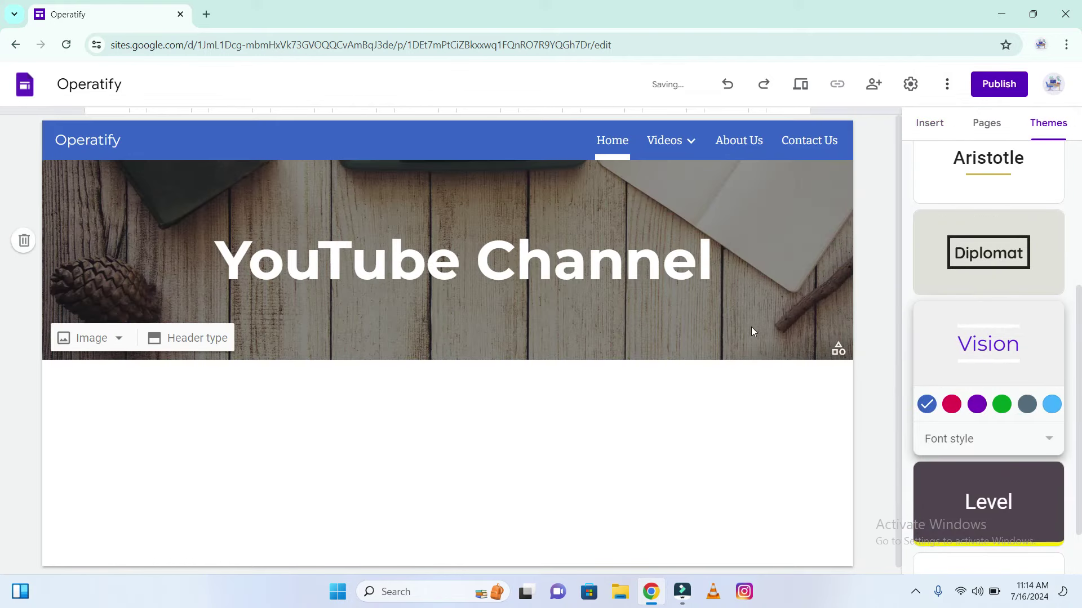
# - Insert the single-image-beside-text content block and fill its placeholder with the YouTube video "AI Presentations in 60 Seconds: Free & Flawless (2024)"
pyautogui.click(924, 125)
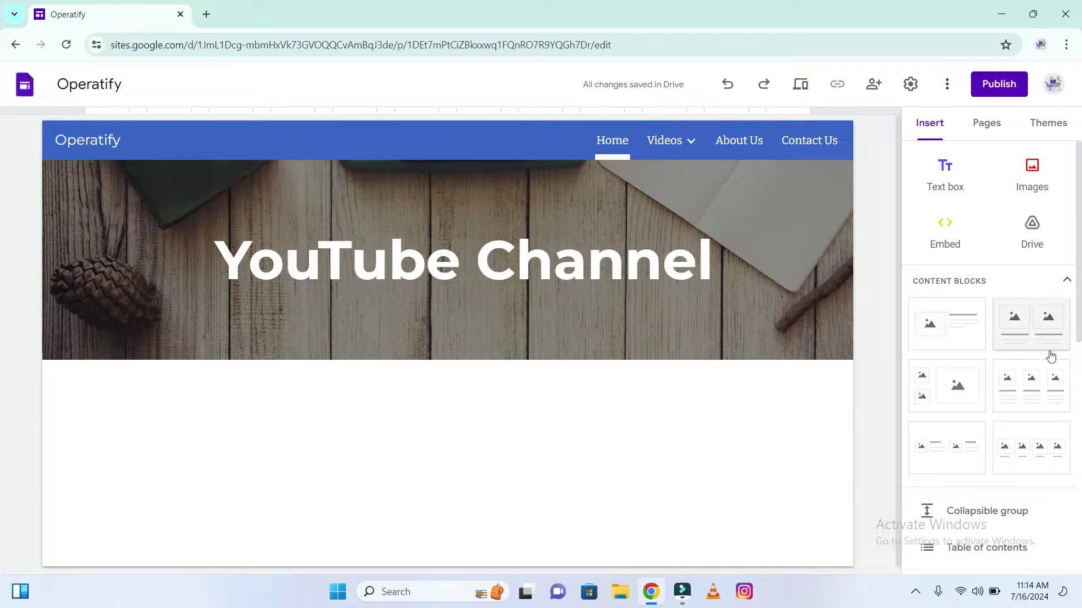
pyautogui.click(951, 344)
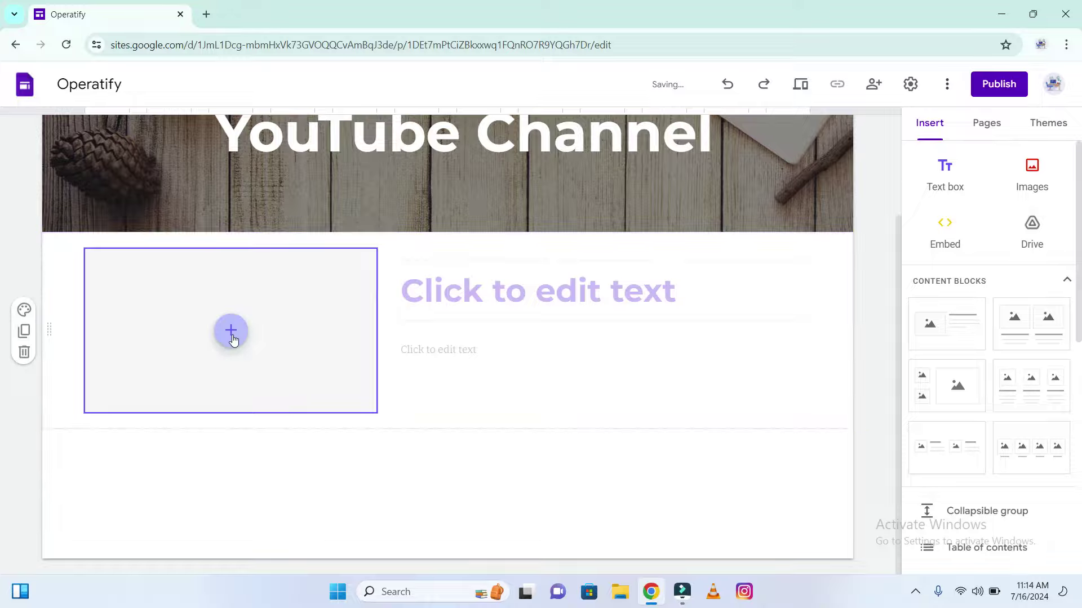
pyautogui.click(231, 332)
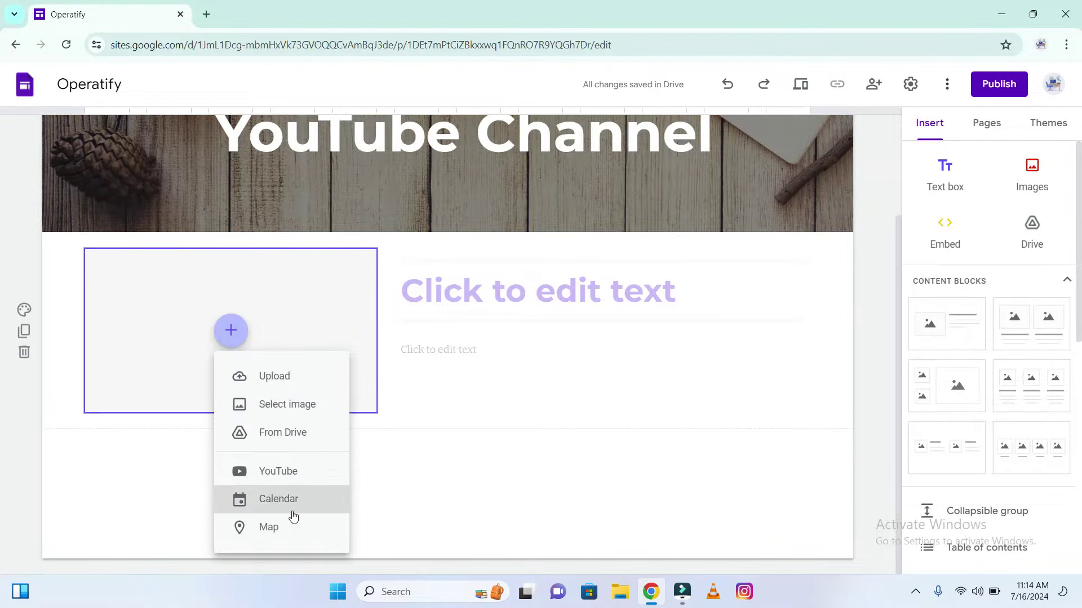
pyautogui.click(293, 477)
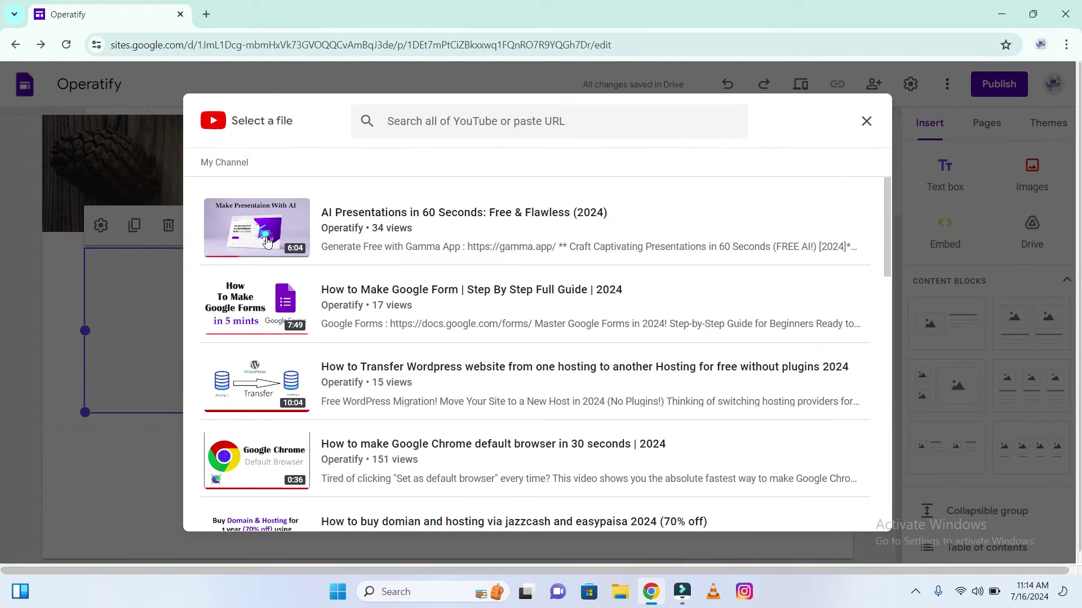
pyautogui.click(269, 241)
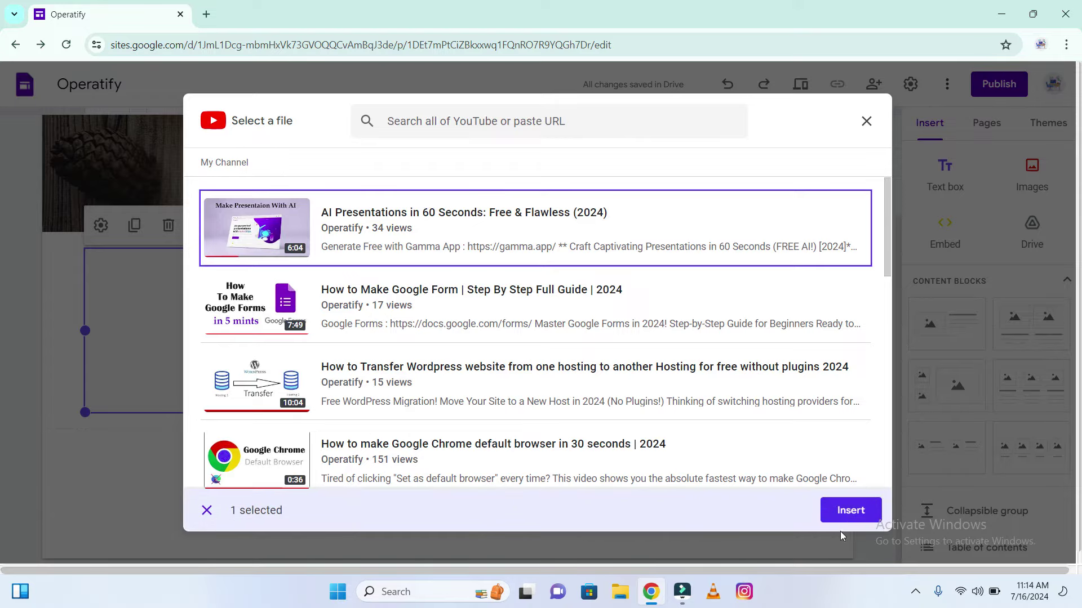
pyautogui.click(851, 511)
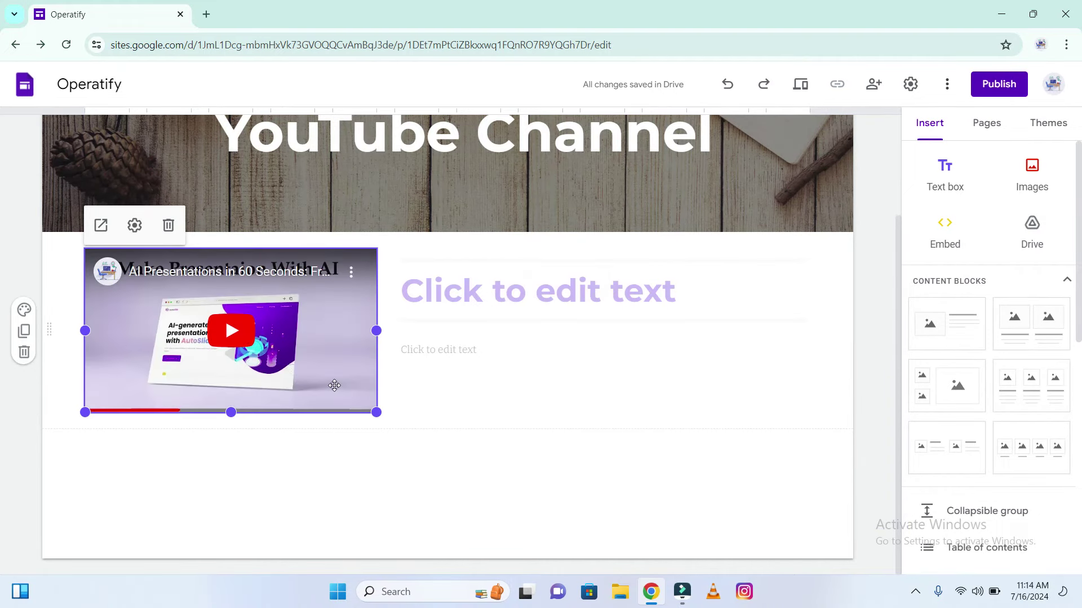
# - Enter "Subscribe" as the heading text beside the embedded video
pyautogui.click(519, 307)
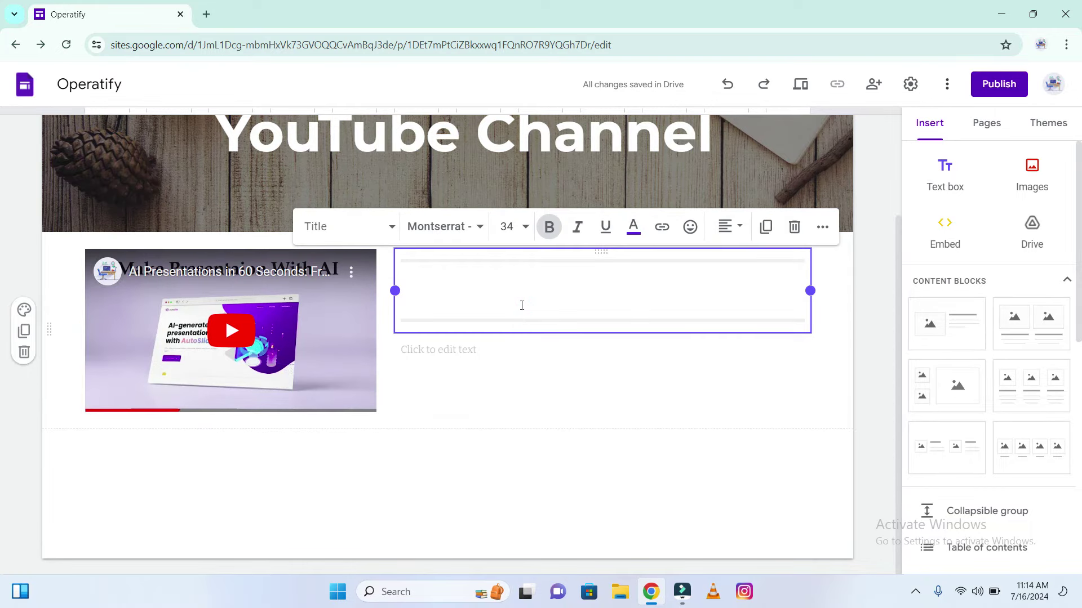
pyautogui.write('S')
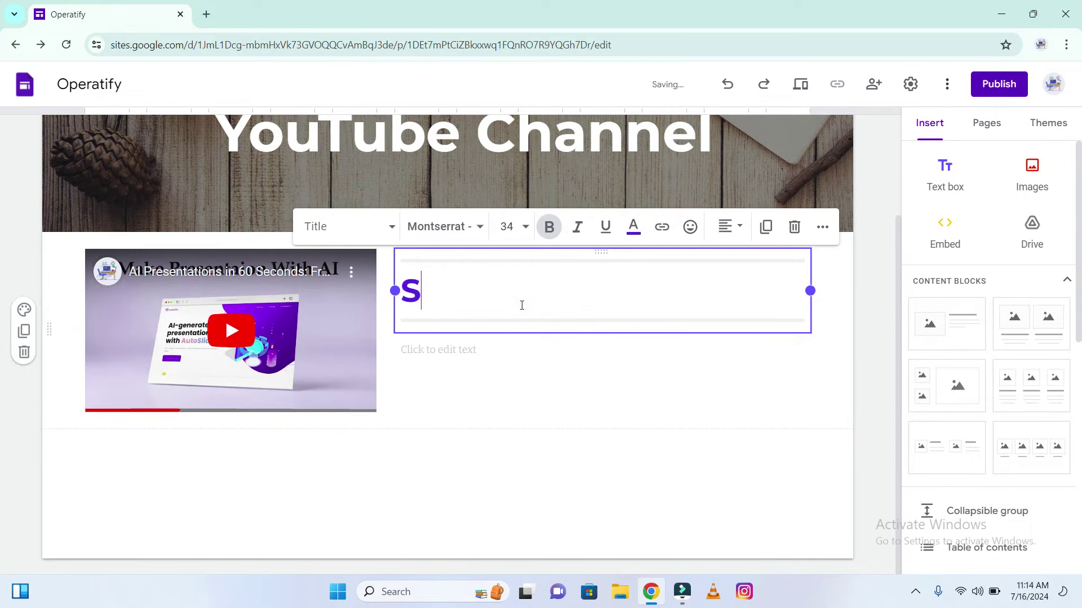
pyautogui.write('ubsc')
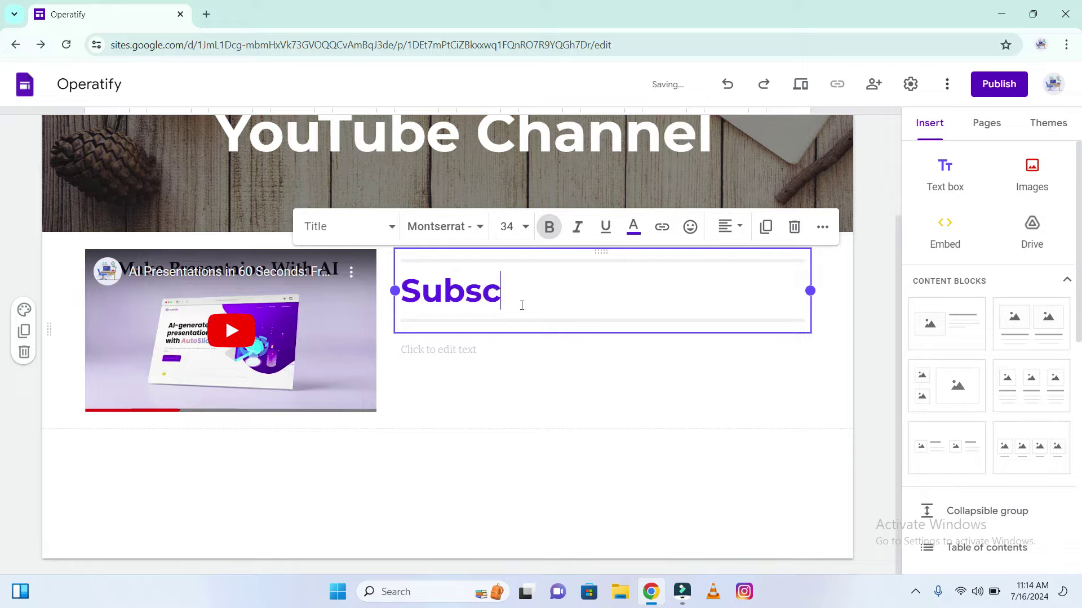
pyautogui.write('ribe')
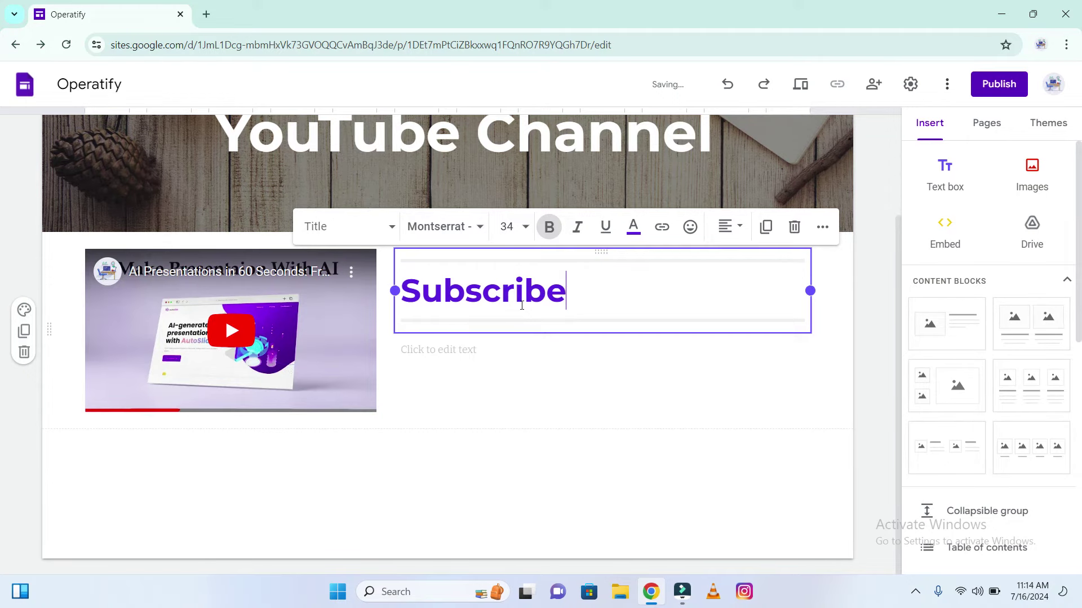
# - Enter "Like and Share" as the body text under the "Subscribe" heading beside the video
pyautogui.click(539, 360)
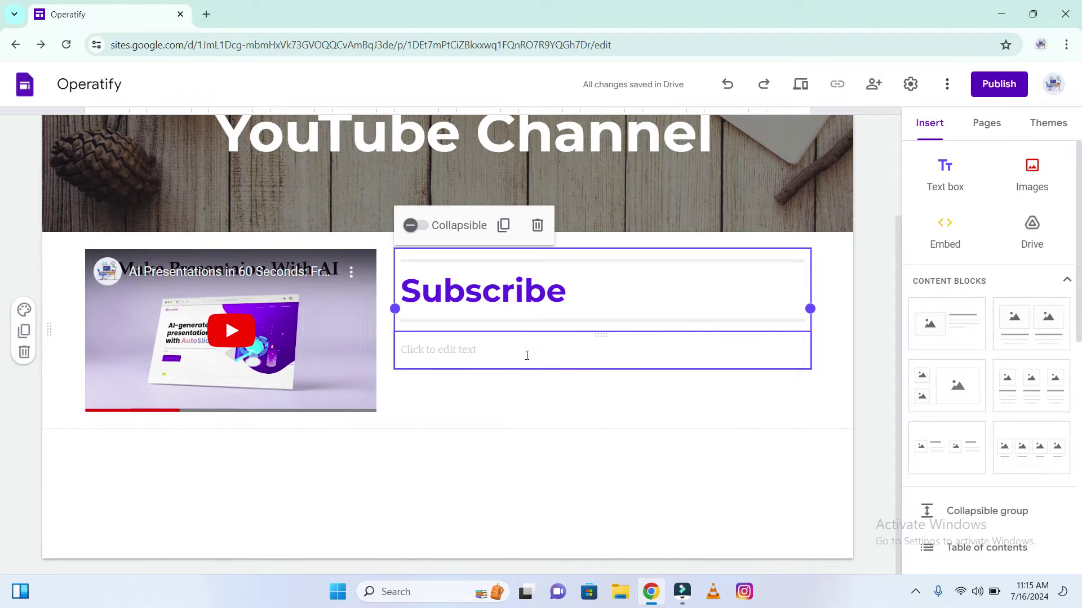
pyautogui.click(502, 355)
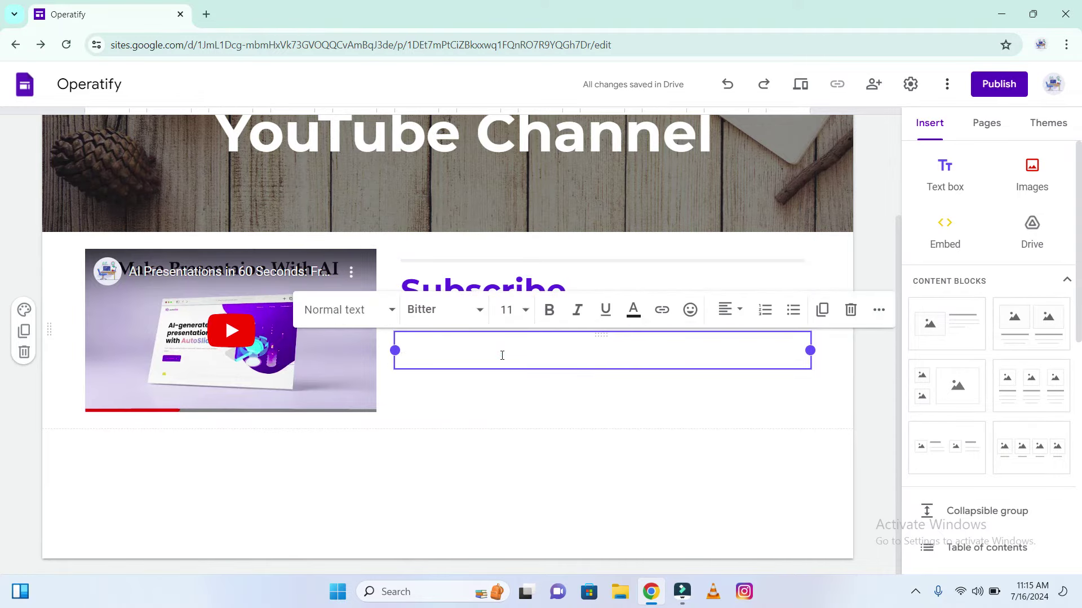
pyautogui.write('Like and Share')
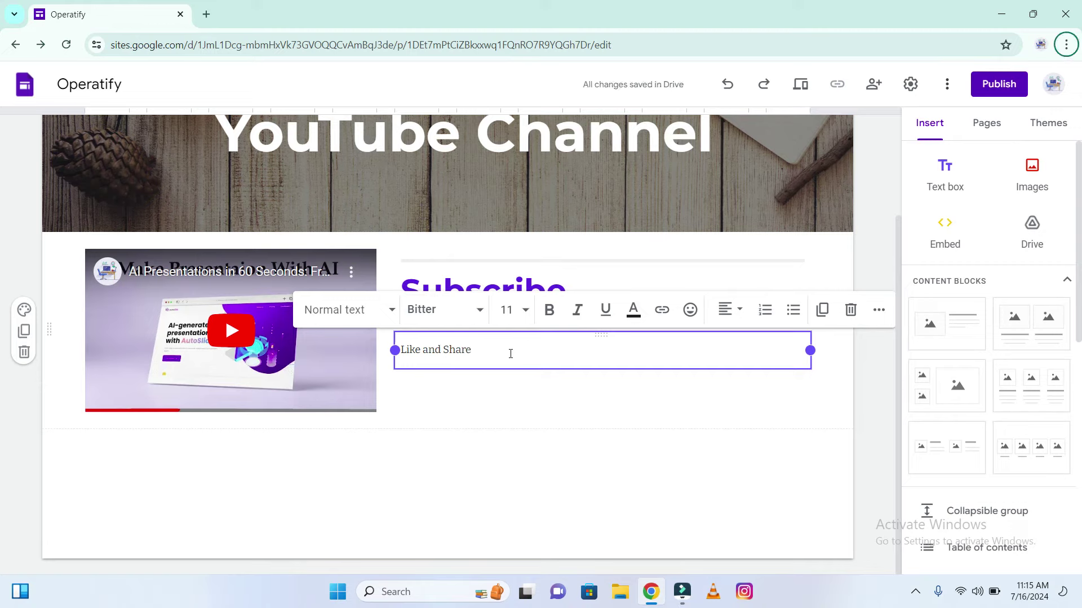
pyautogui.click(668, 459)
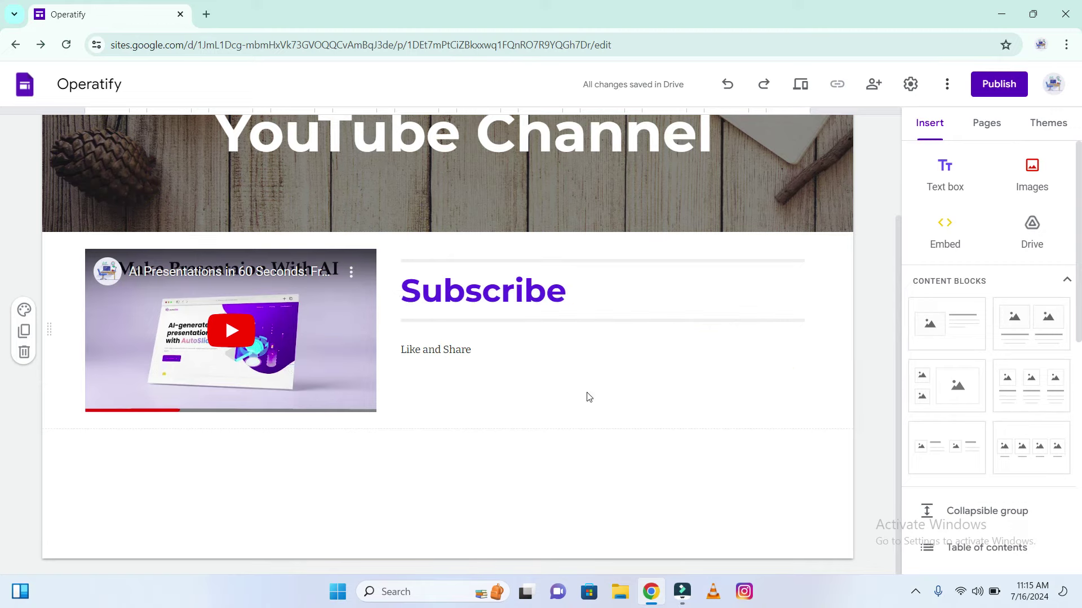
# - Insert an empty collapsible group below the video block and add a table of contents to the page
pyautogui.scroll(-7, 1076, 397)
pyautogui.scroll(2, 1043, 282)
pyautogui.click(1014, 250)
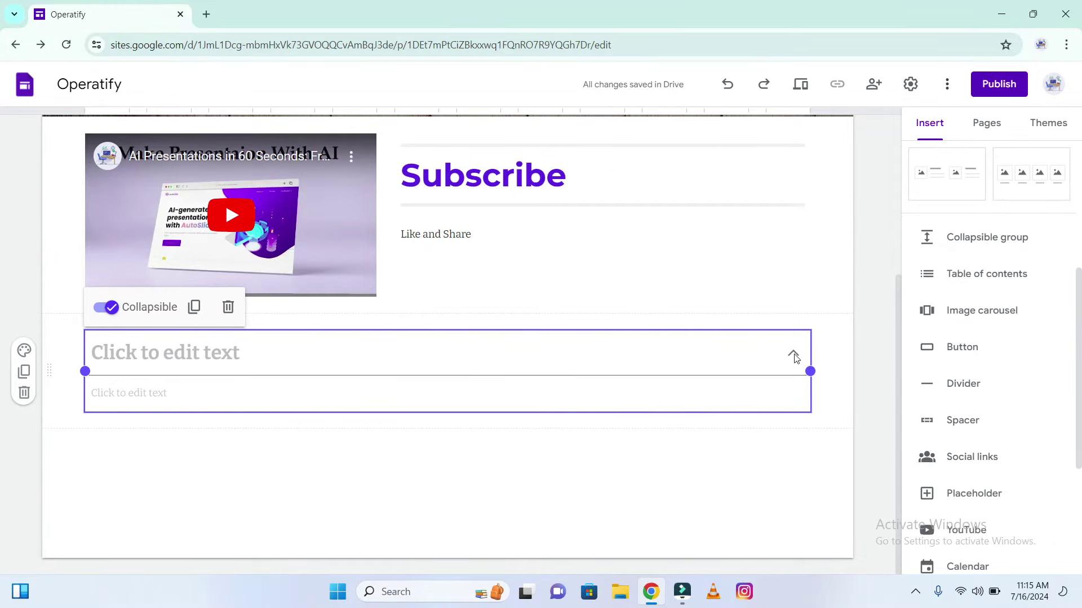
pyautogui.click(983, 288)
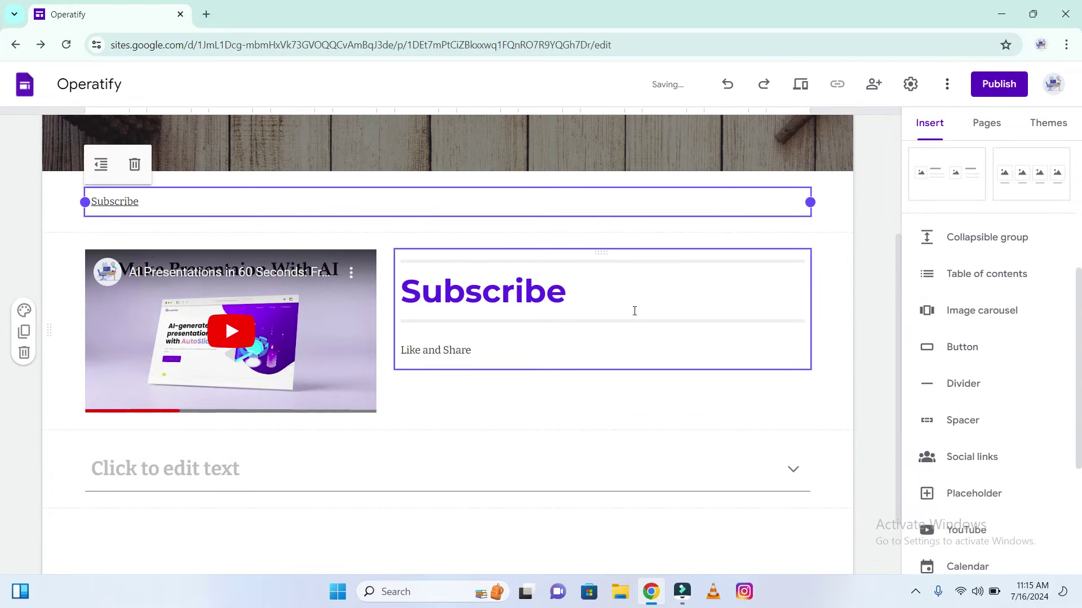
pyautogui.click(986, 317)
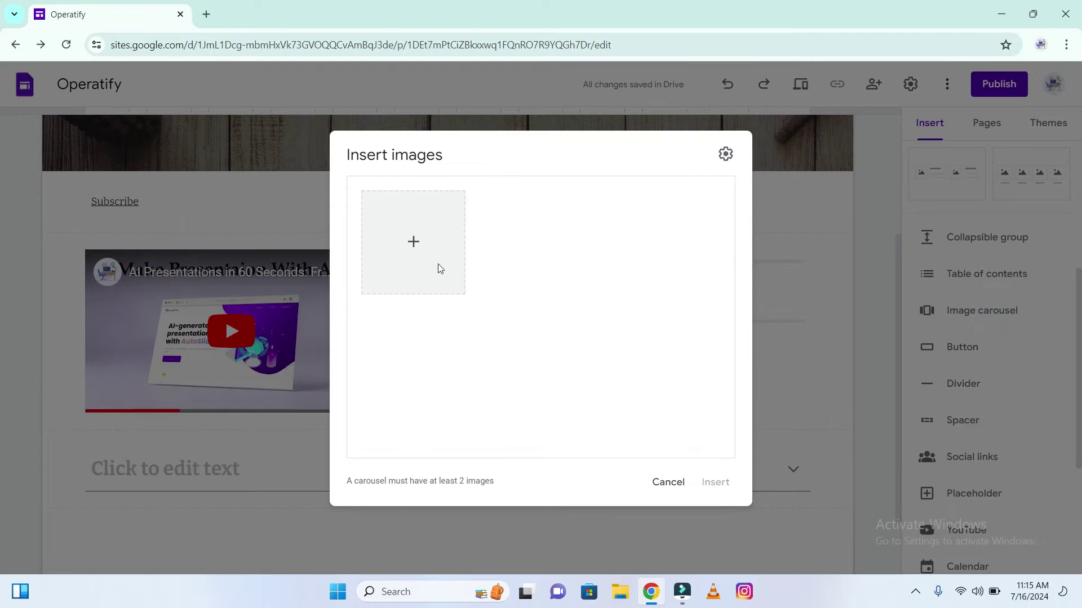
pyautogui.click(437, 264)
pyautogui.click(438, 263)
pyautogui.click(671, 490)
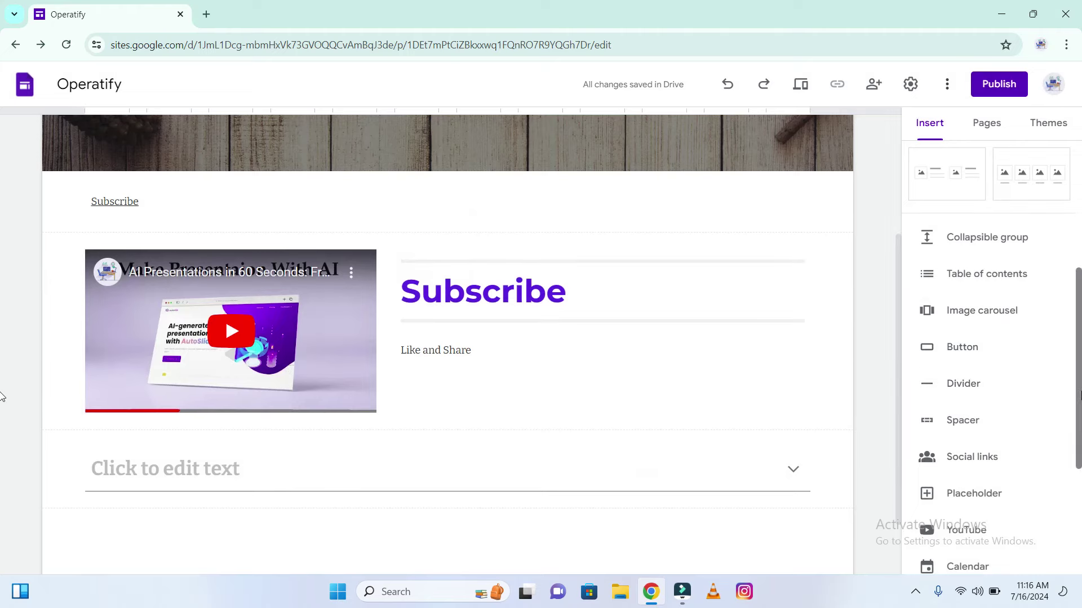
# - Insert a button named "Go to Videos" that links to the site's Videos page
pyautogui.moveTo(1077, 392); pyautogui.dragTo(1077, 448)
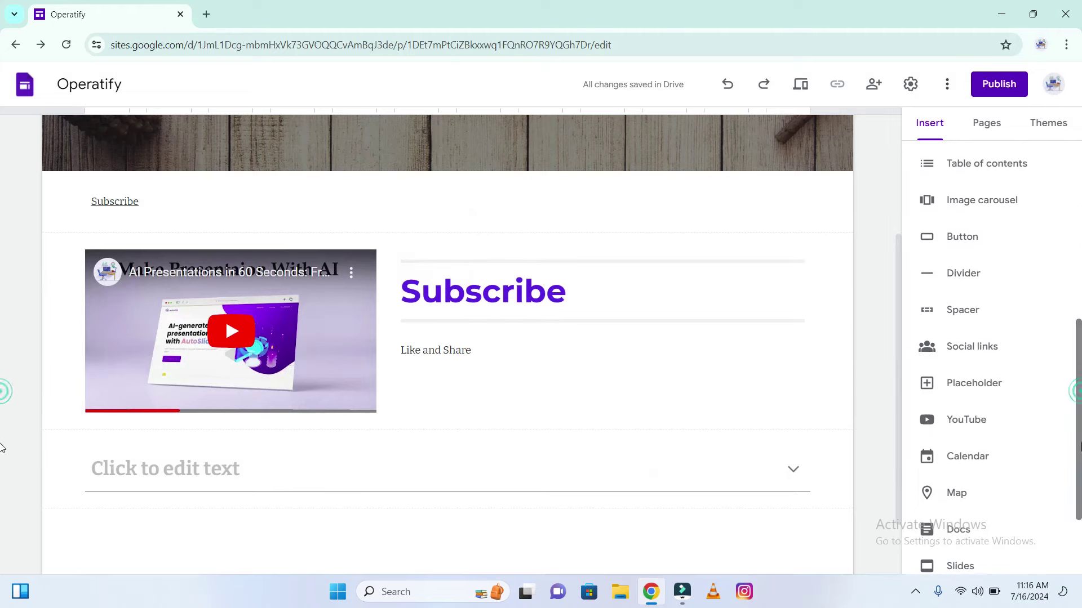
pyautogui.click(969, 233)
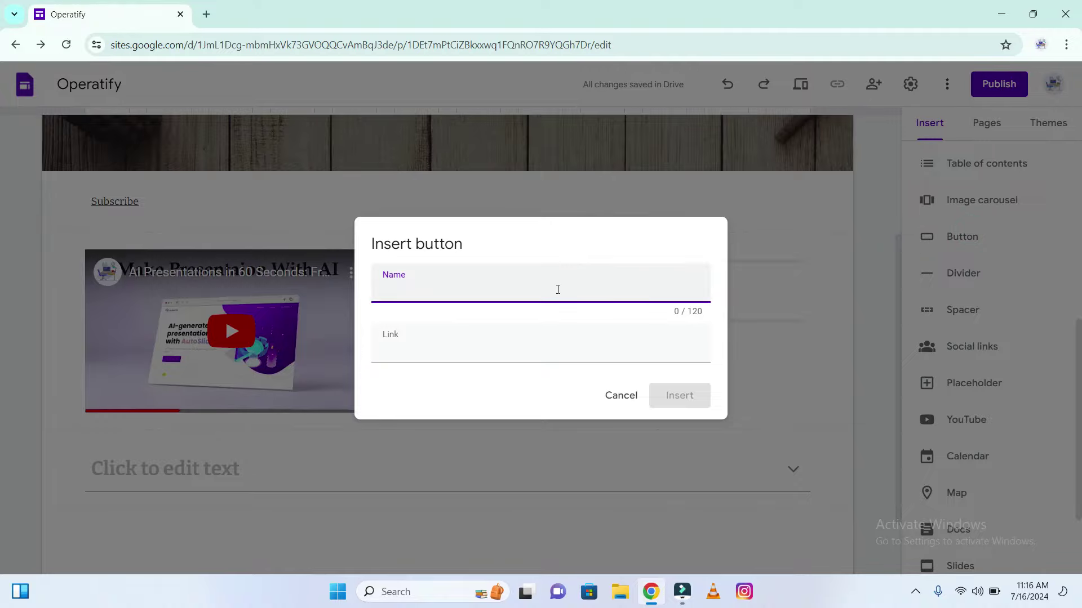
pyautogui.click(517, 338)
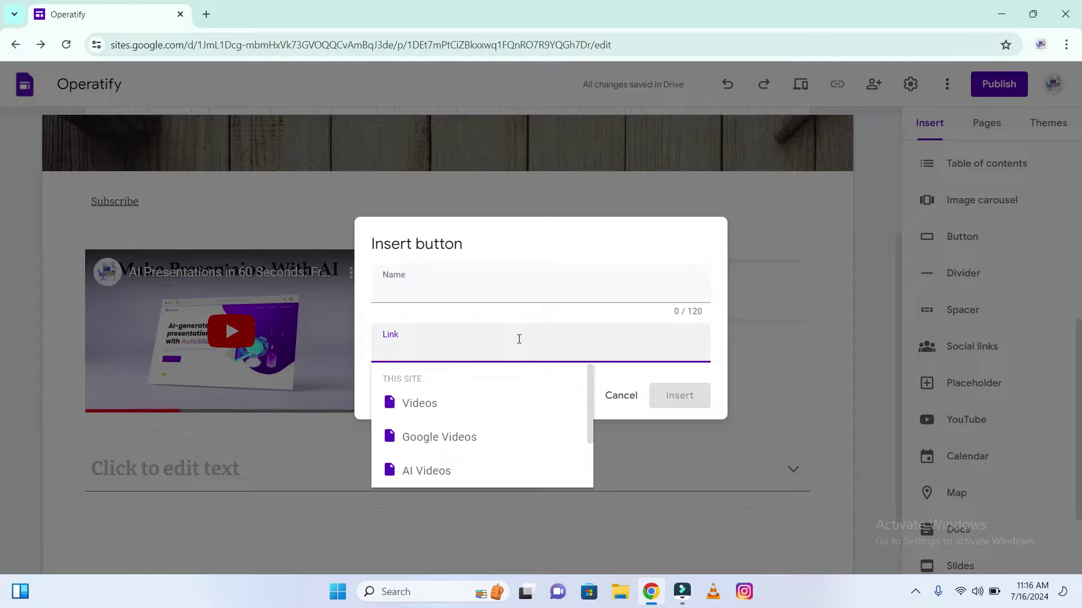
pyautogui.click(484, 405)
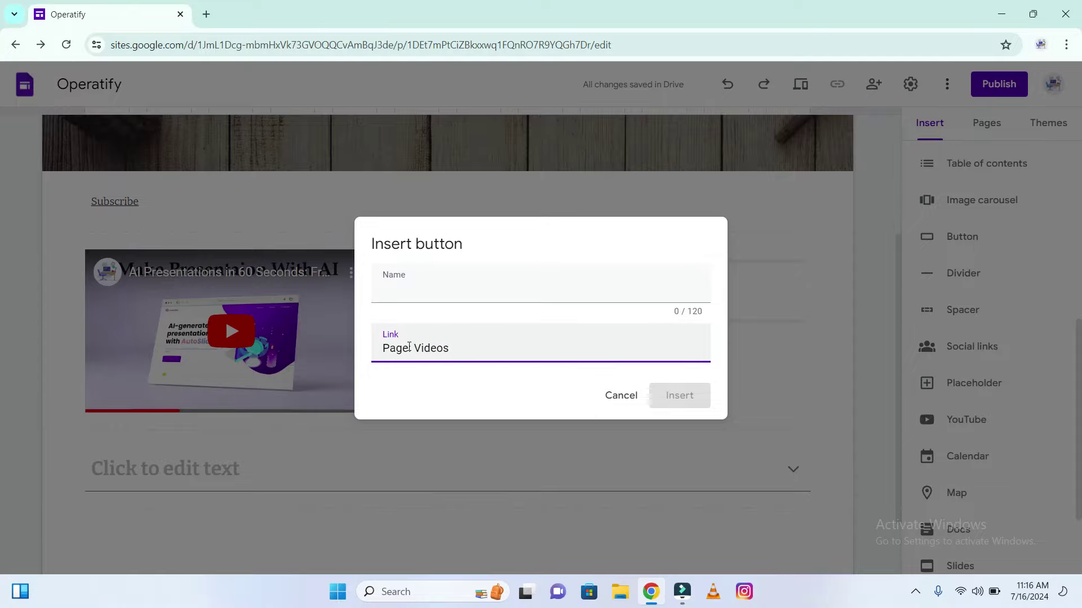
pyautogui.click(448, 296)
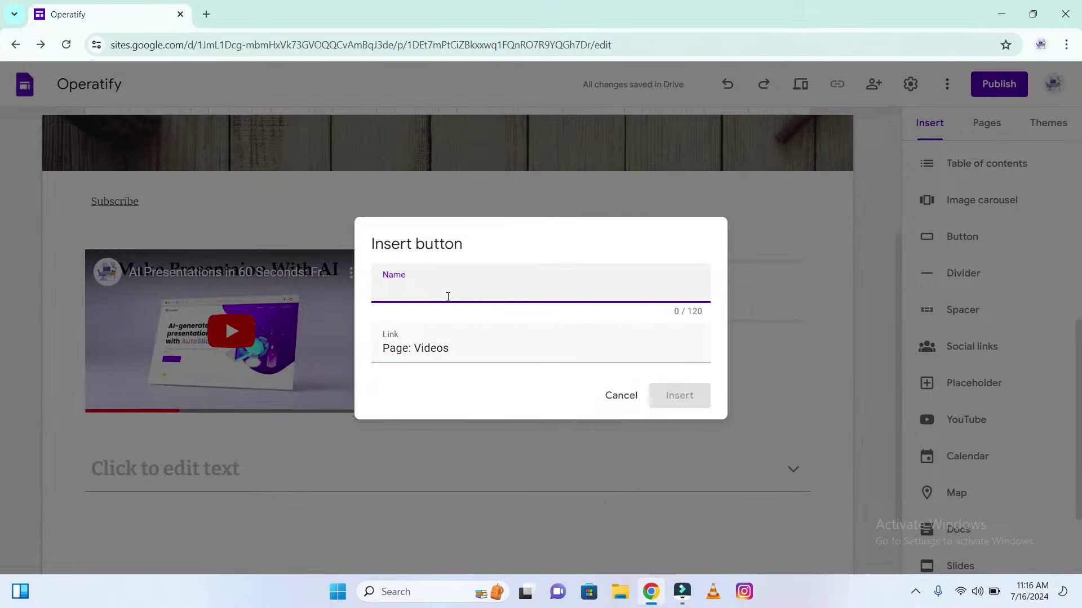
pyautogui.write('Go to Video')
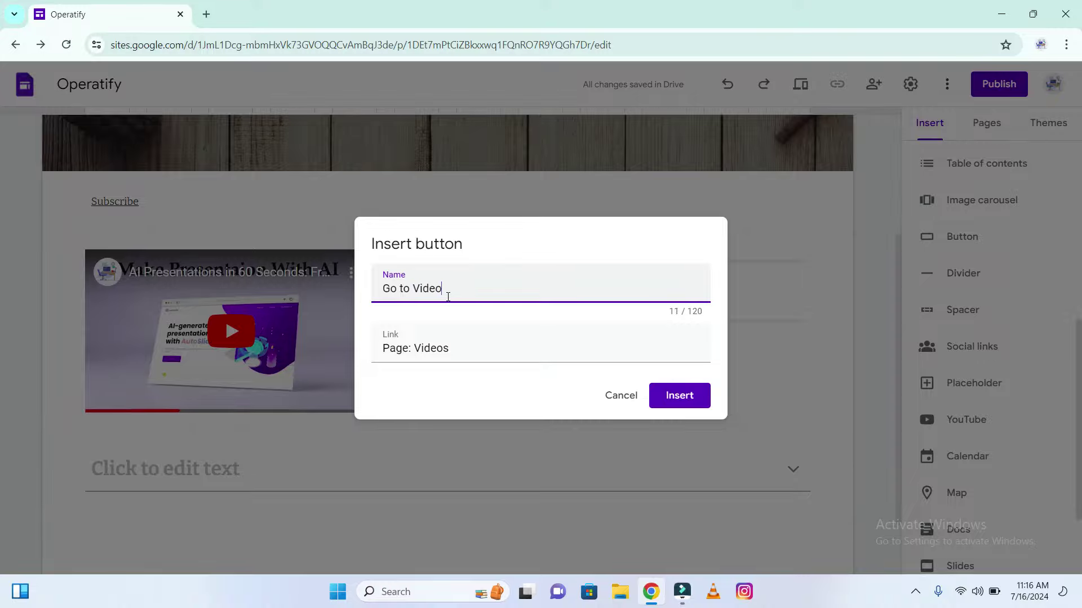
pyautogui.write('s')
pyautogui.click(676, 395)
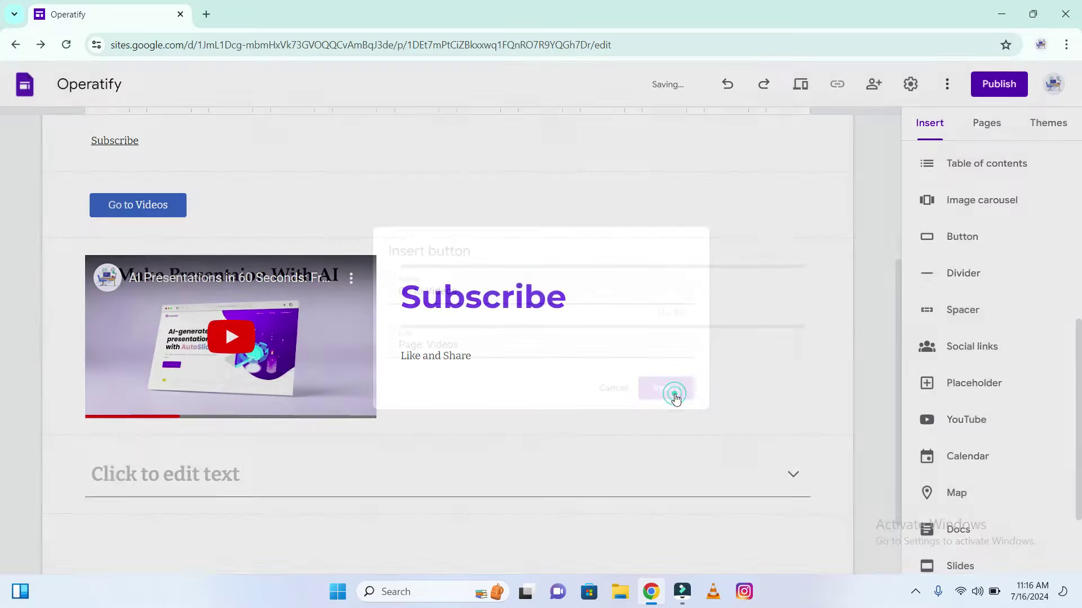